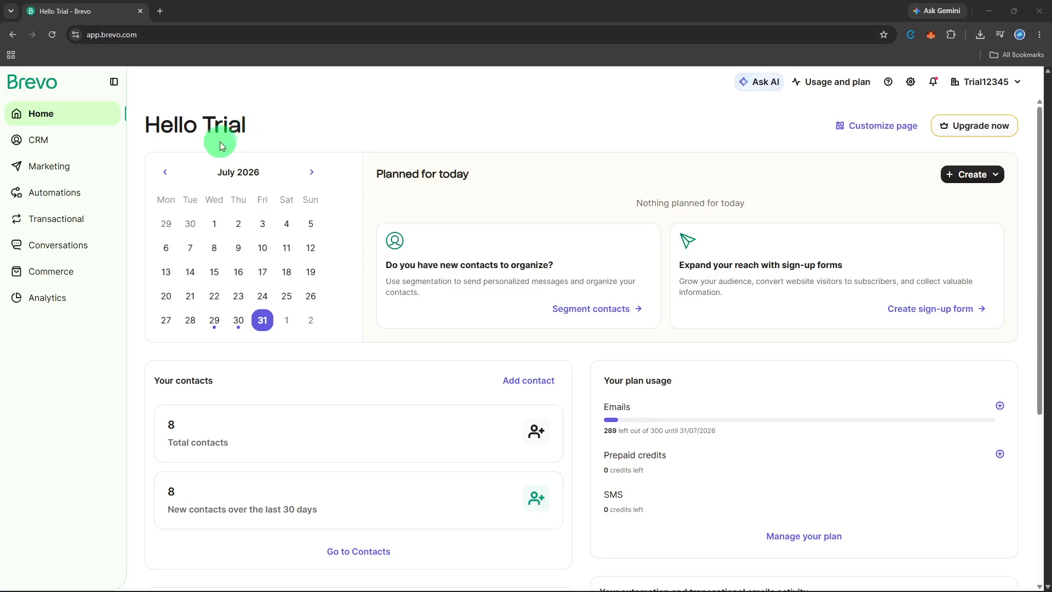
Open Automations, look over the Workflows list, and start creating a new automation
left_click(106, 197)
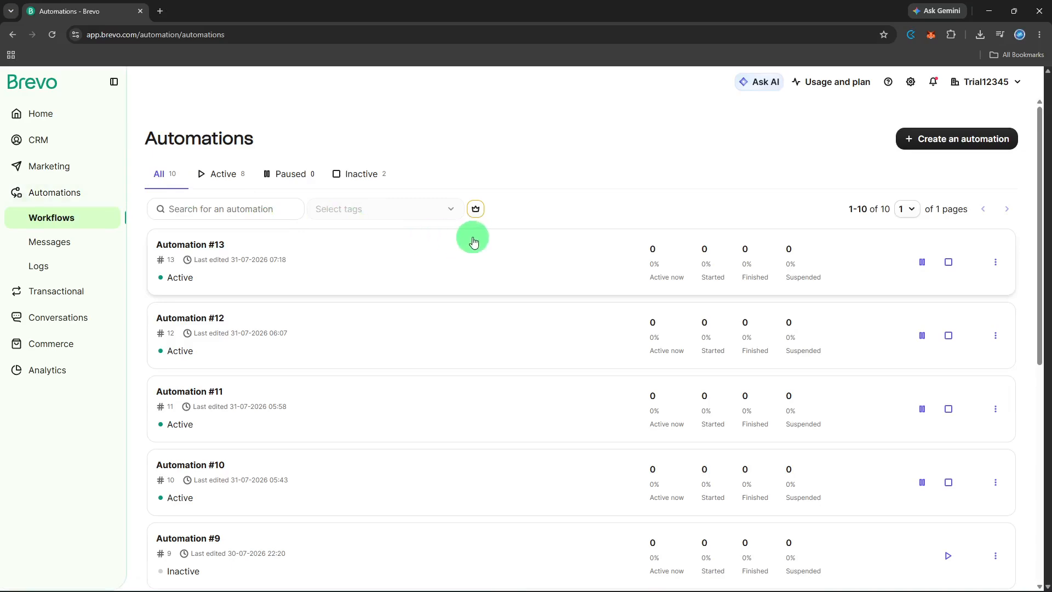
scroll(473, 242, "down", 5)
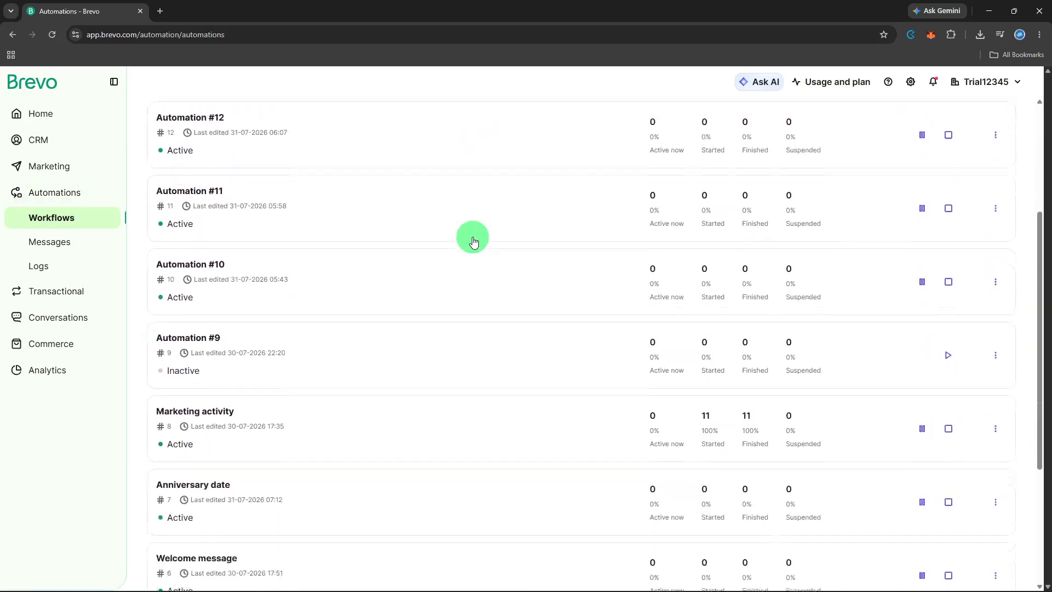
scroll(474, 242, "up", 4)
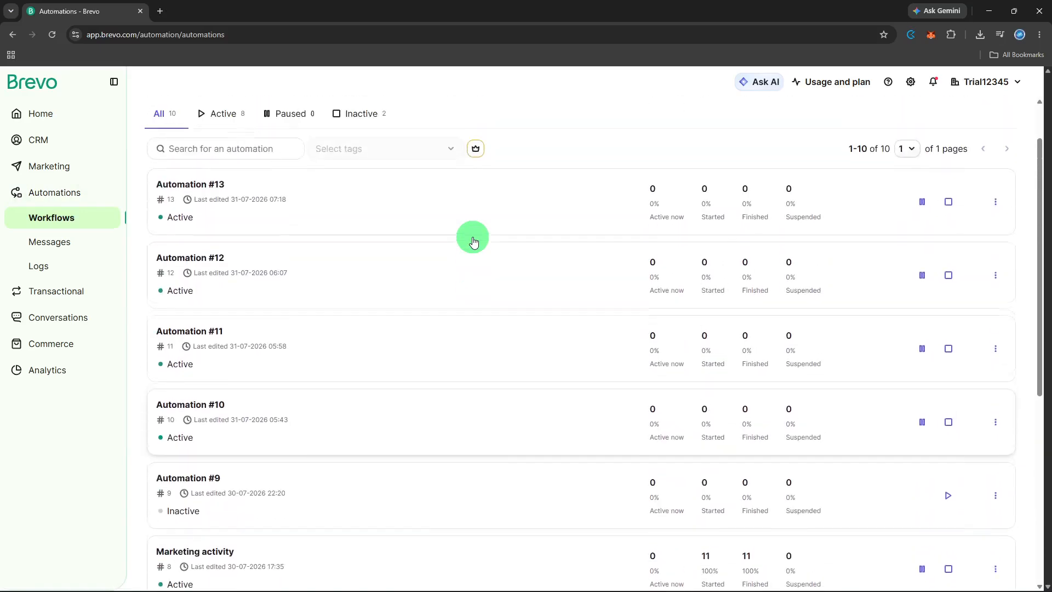
scroll(474, 241, "up", 1)
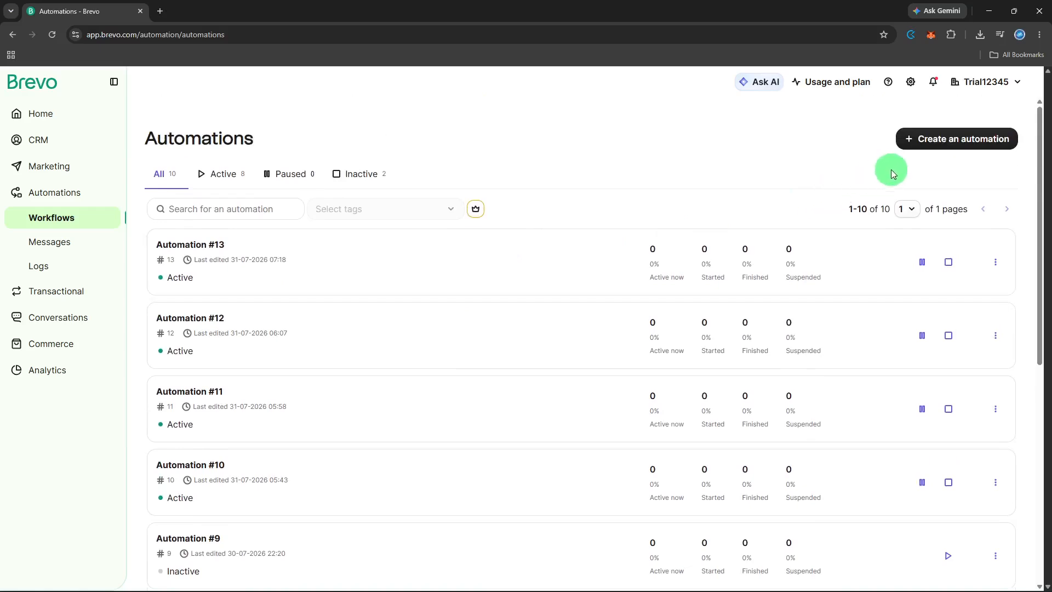
left_click(911, 140)
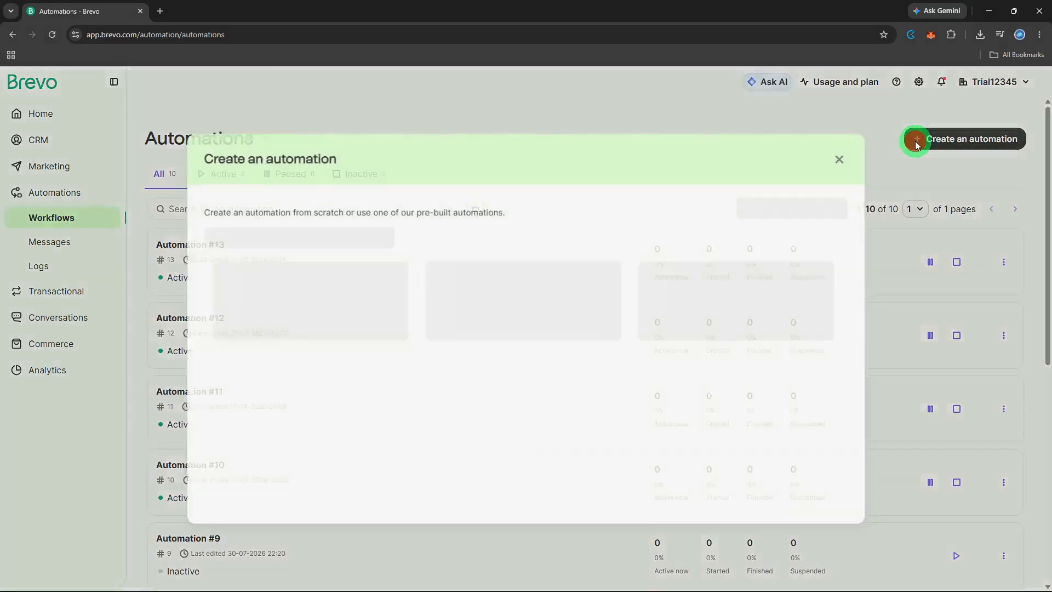
Create Automation #14 from scratch to get a blank builder canvas
left_click(817, 210)
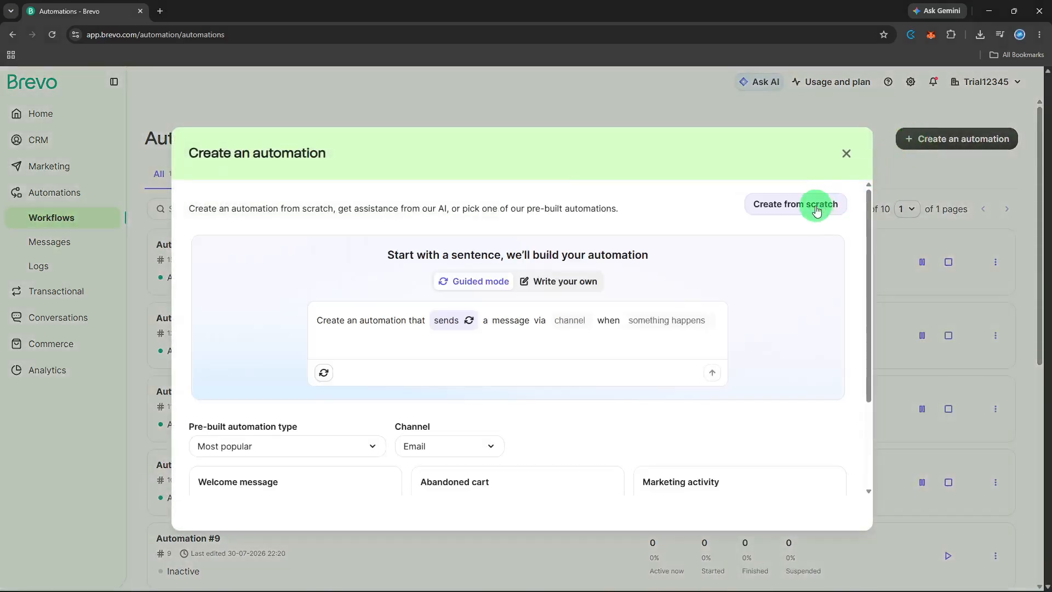
left_click(817, 210)
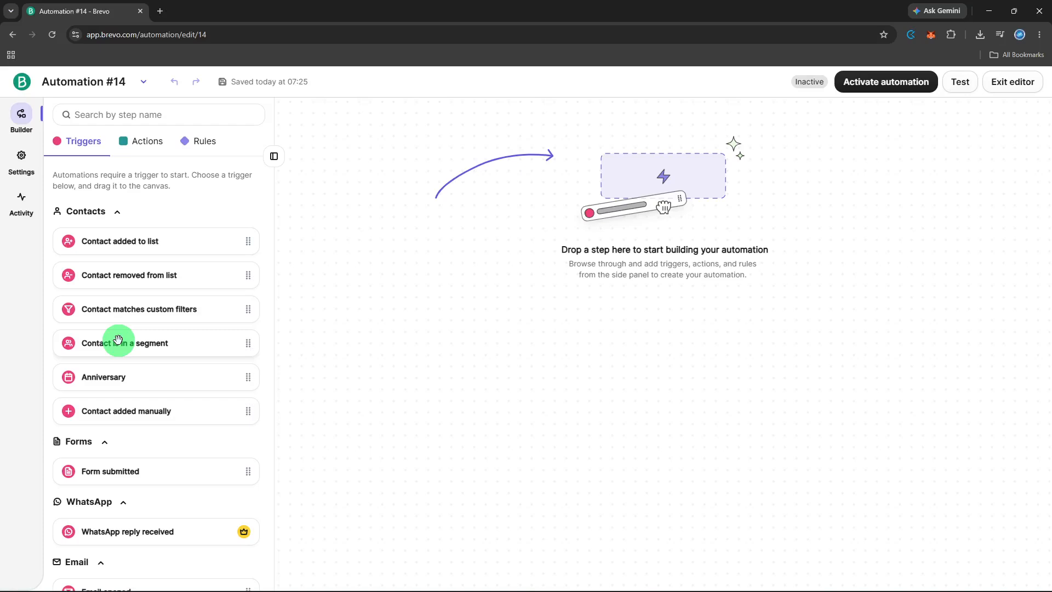
Add a 'Contact is in a segment' trigger using the Dynamic_Mail segment and save it
scroll(118, 341, "down", 3)
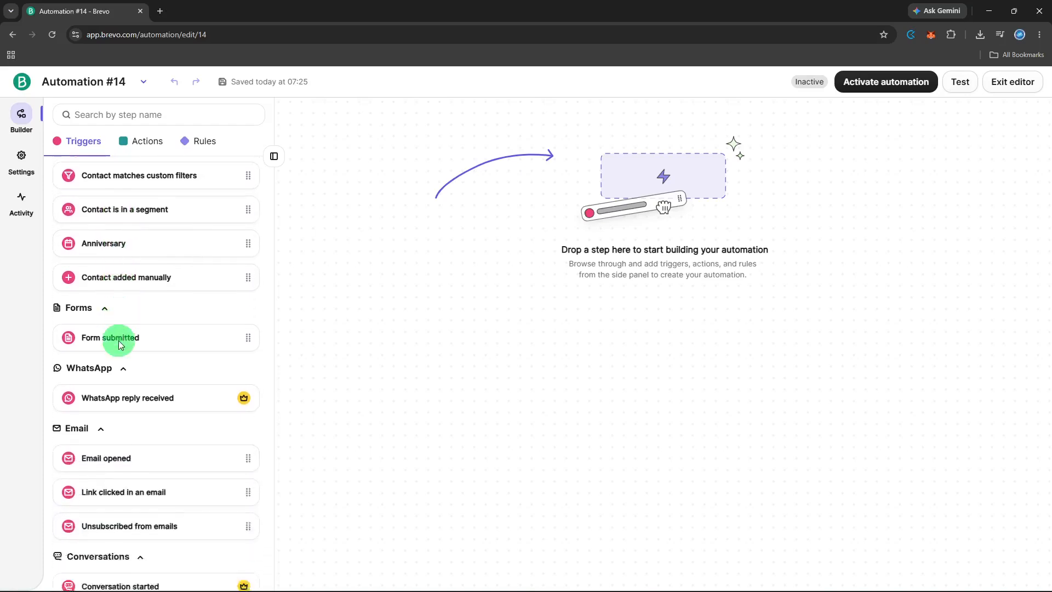
scroll(119, 344, "up", 3)
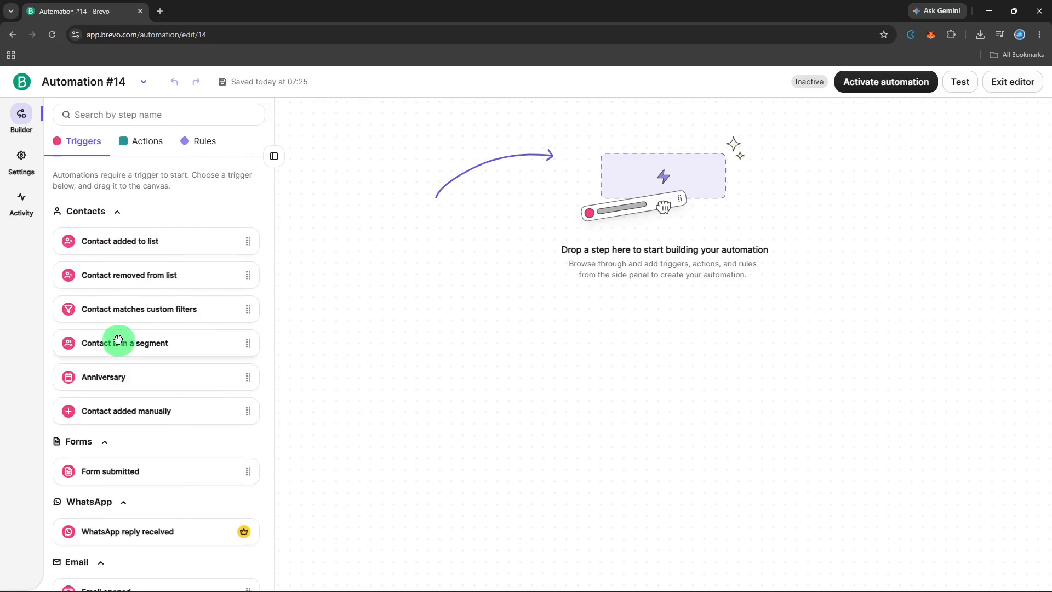
left_click_drag(118, 339, 579, 232)
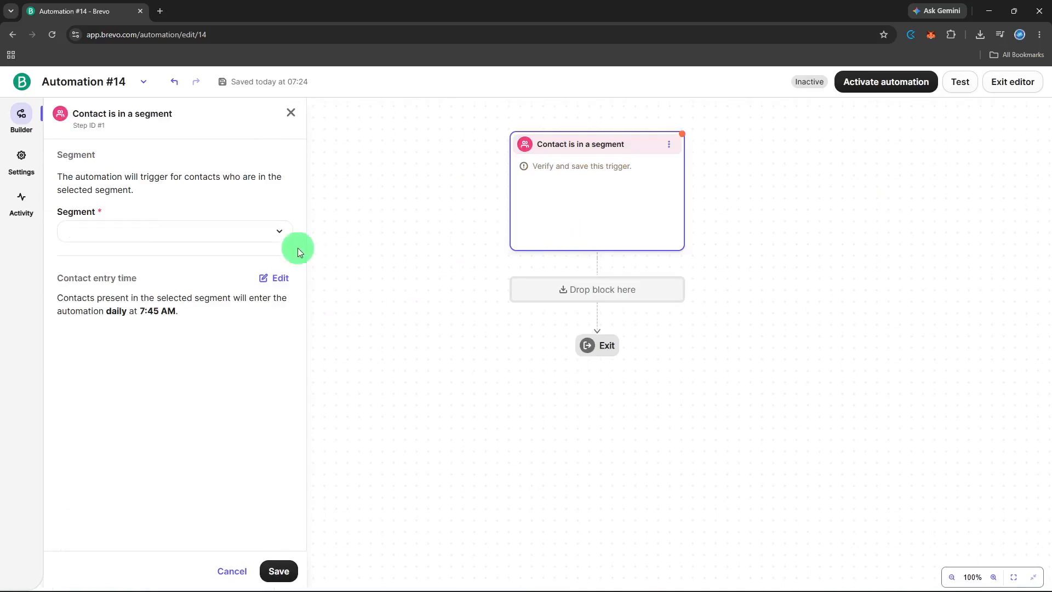
left_click(257, 240)
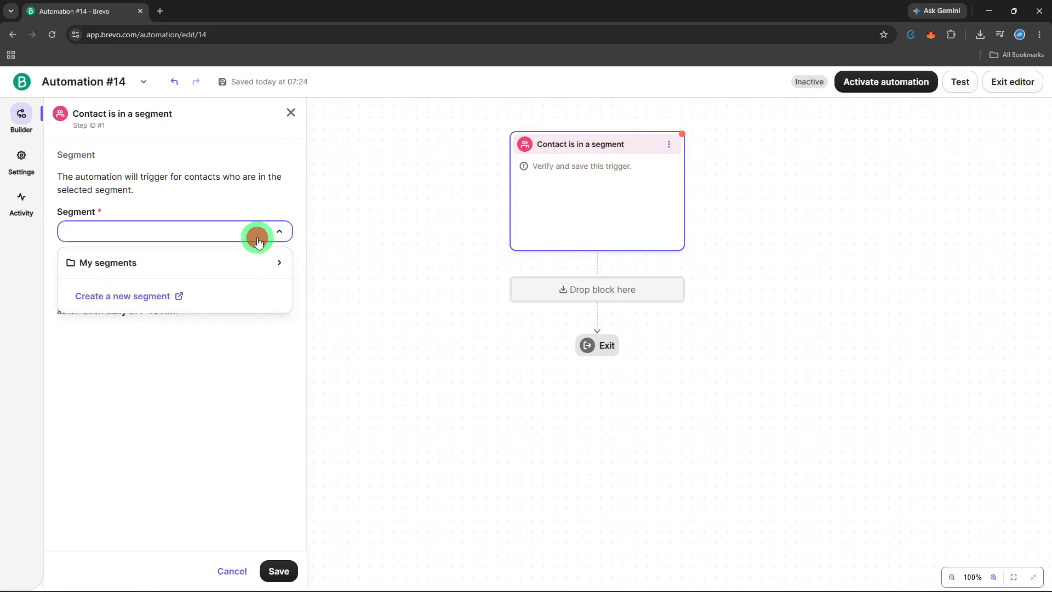
left_click(220, 264)
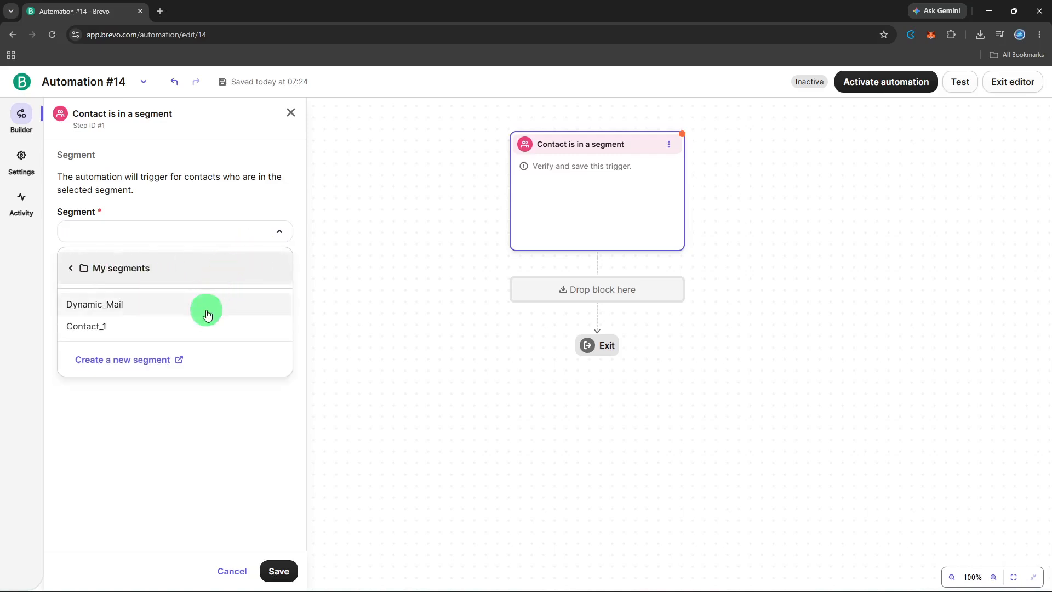
left_click(208, 313)
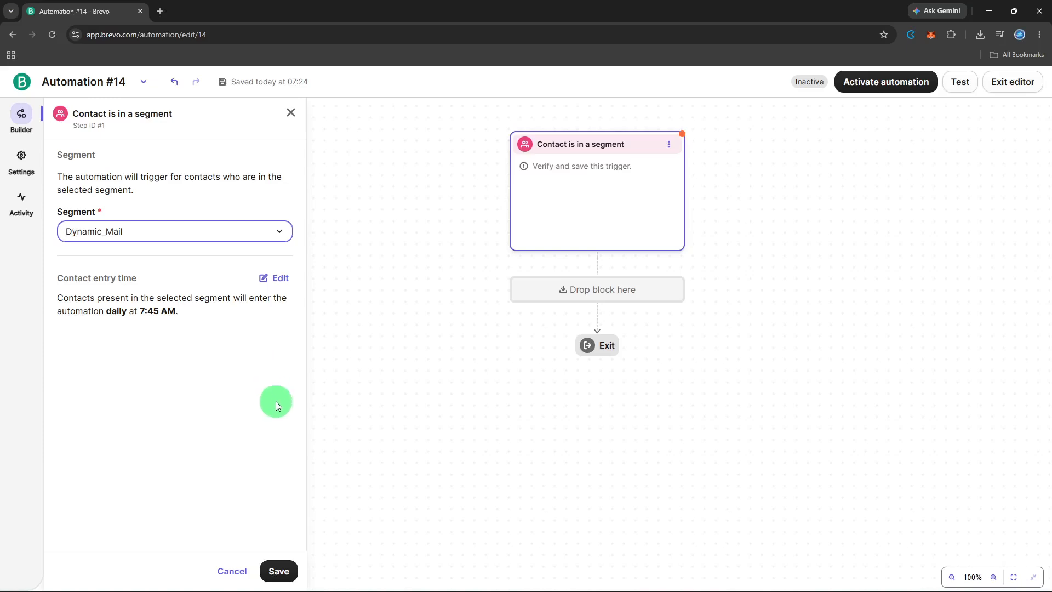
left_click(281, 568)
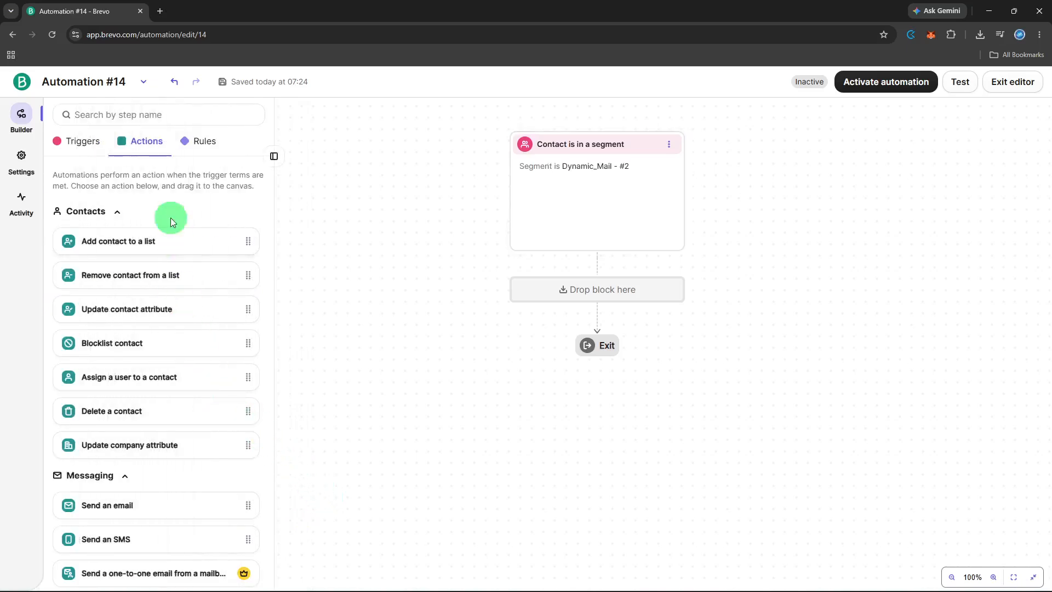
Insert a Time delay of 1 hour below the trigger and save it
left_click(181, 141)
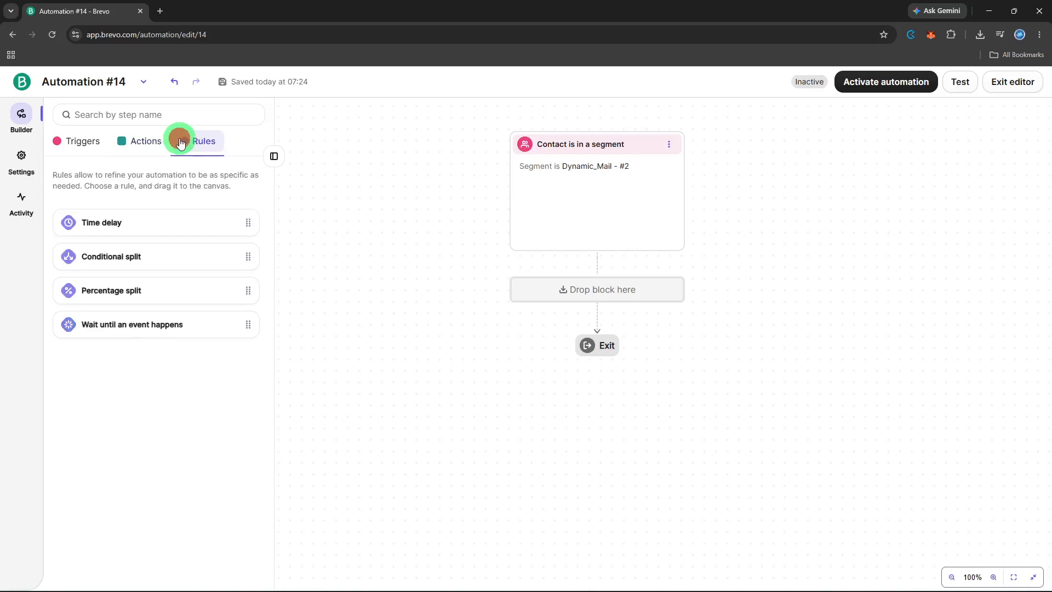
left_click(159, 228)
left_click_drag(159, 228, 560, 281)
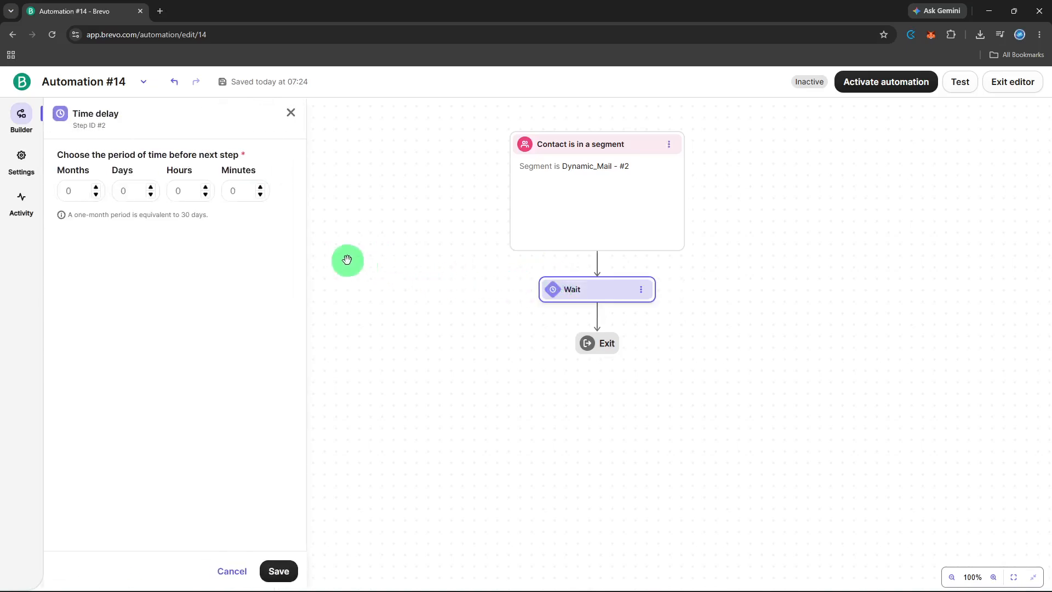
left_click(206, 187)
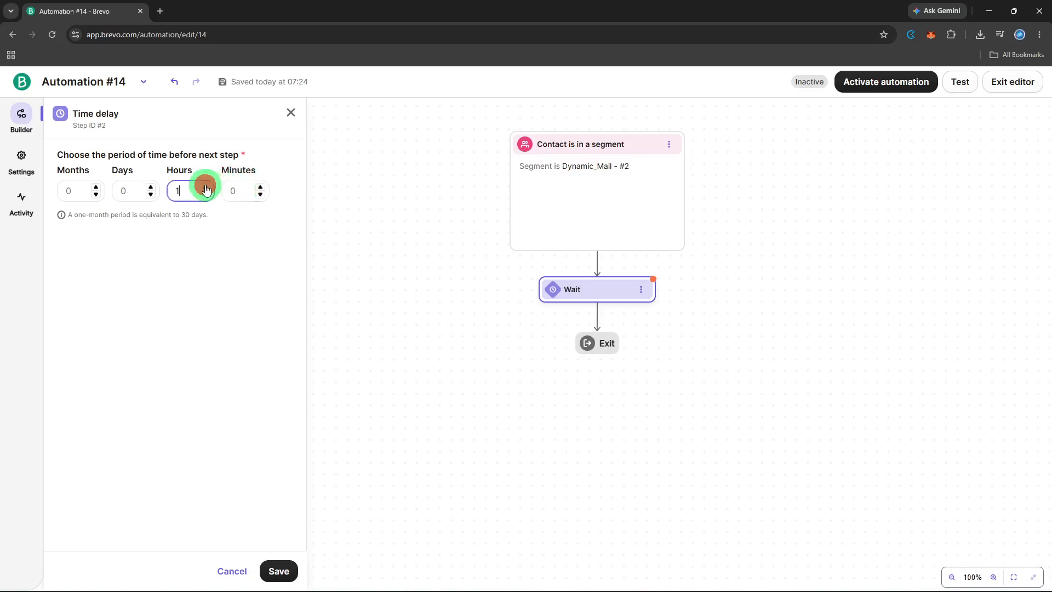
left_click(278, 556)
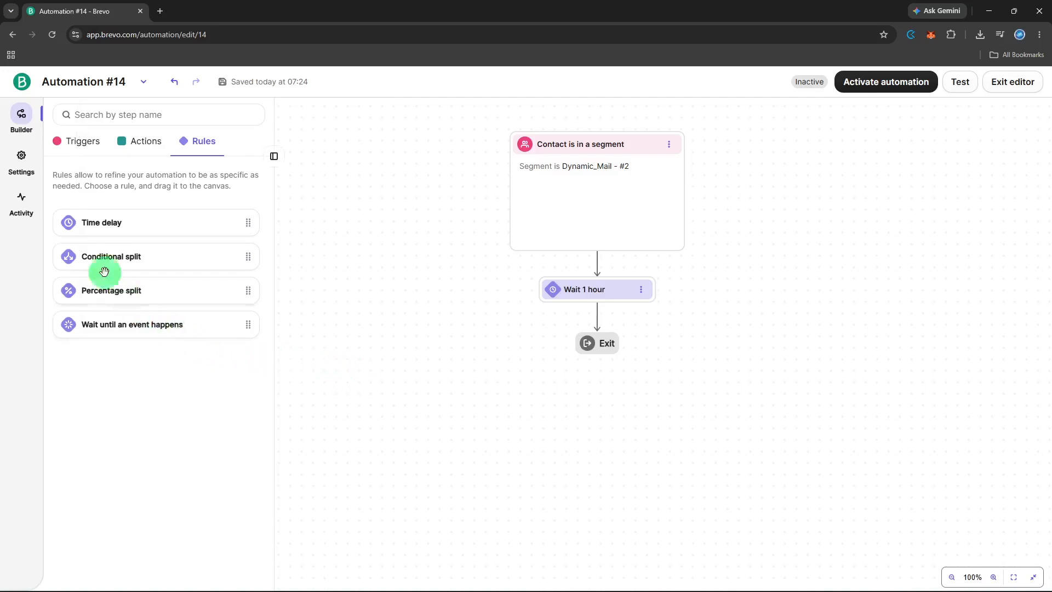
Place a Send an email action below the 1-hour wait
left_click(59, 142)
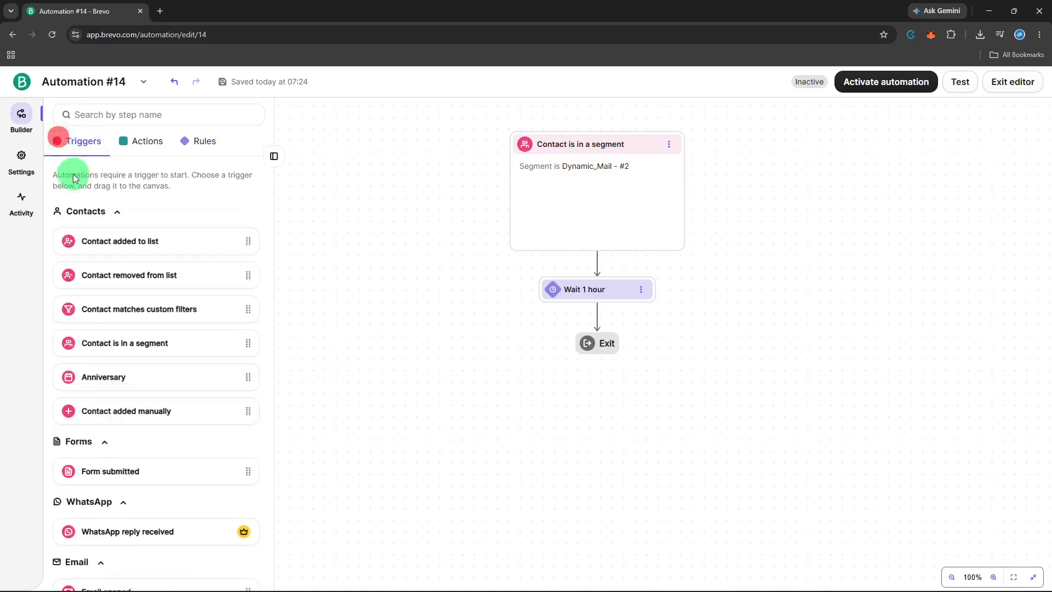
scroll(139, 306, "down", 4)
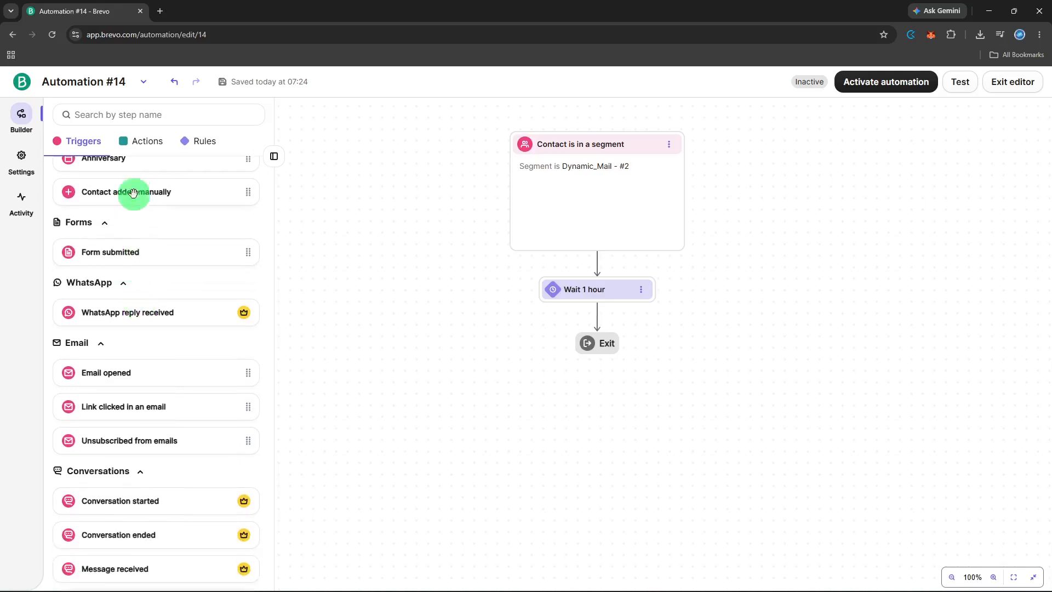
left_click(131, 141)
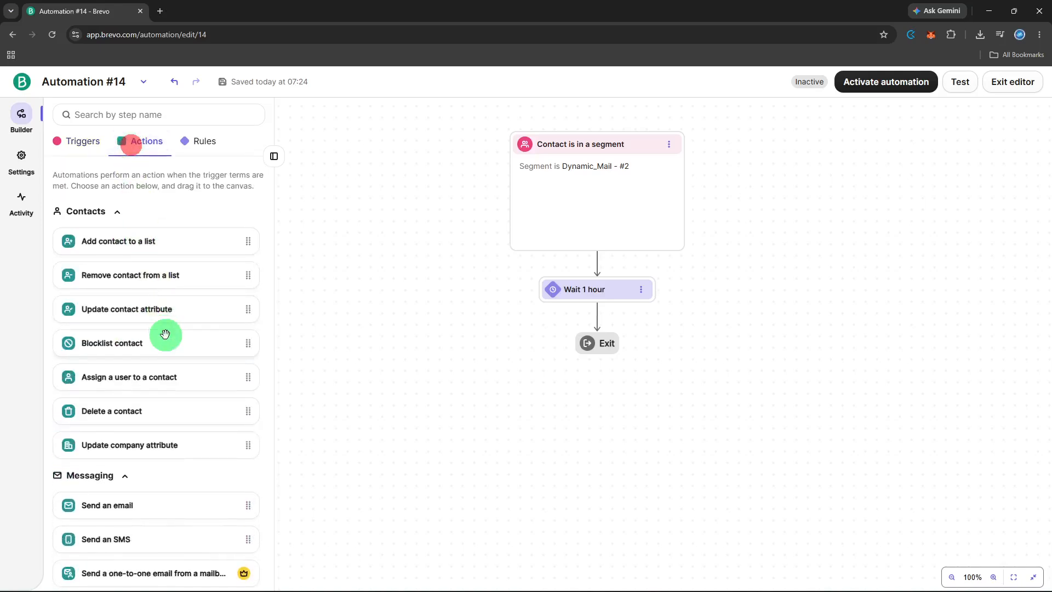
scroll(164, 336, "down", 2)
scroll(165, 335, "down", 2)
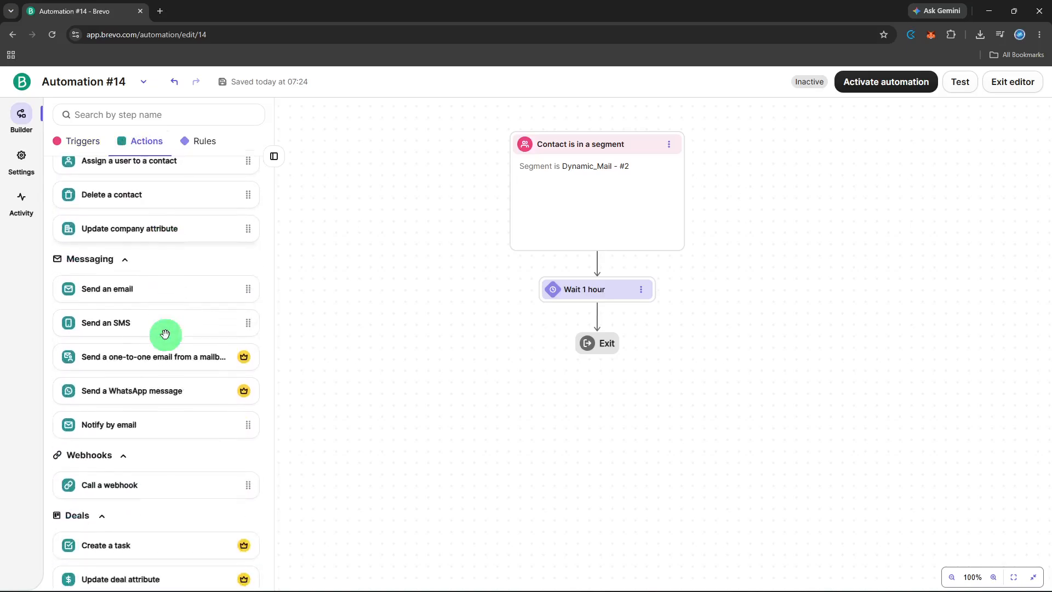
left_click_drag(169, 290, 632, 320)
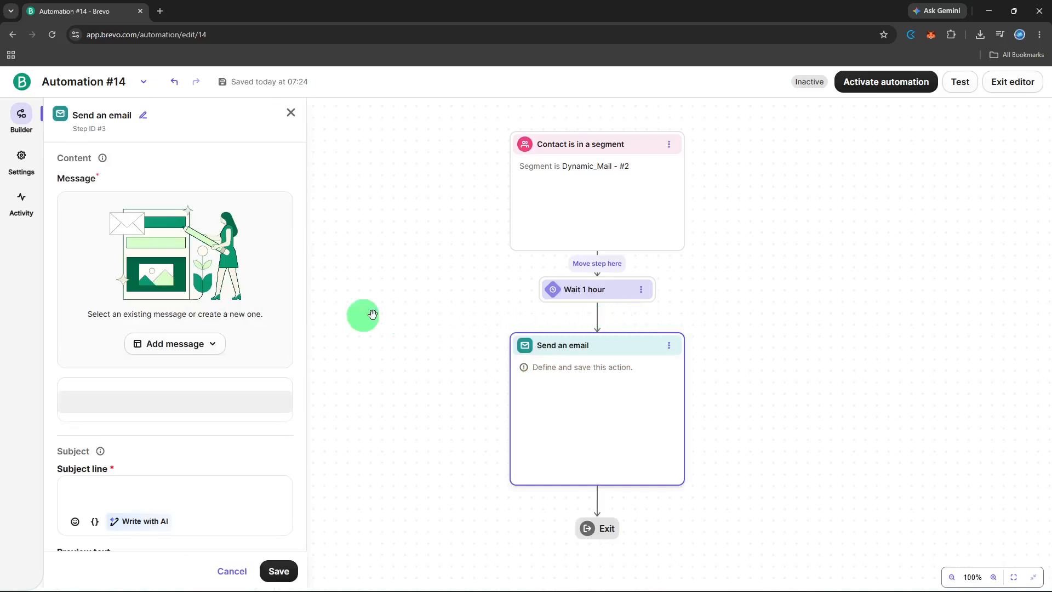
Sync the email with existing message #21, review its subject and sender, and save
left_click(182, 344)
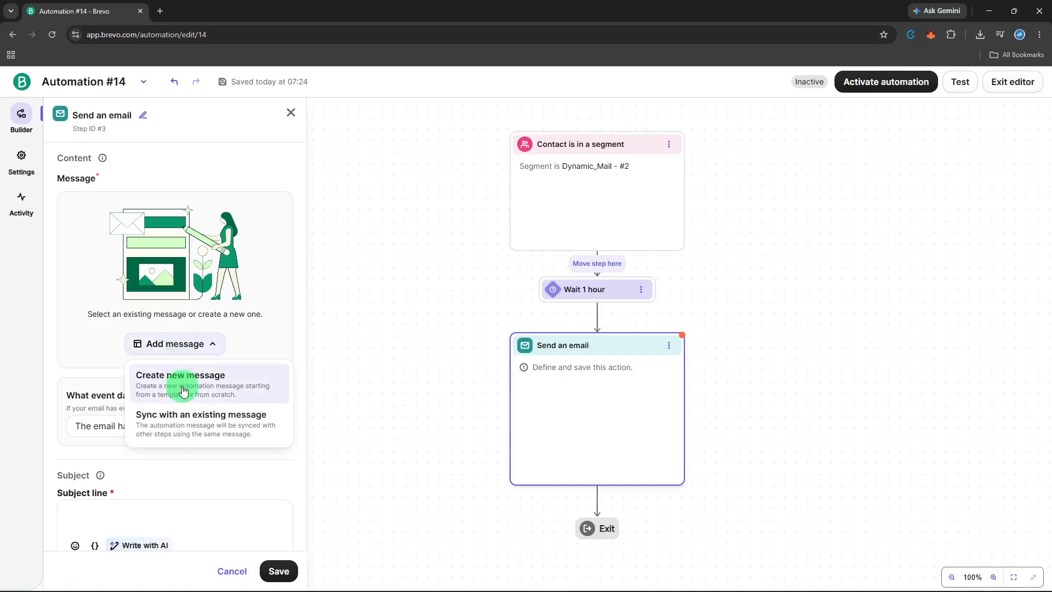
left_click(178, 420)
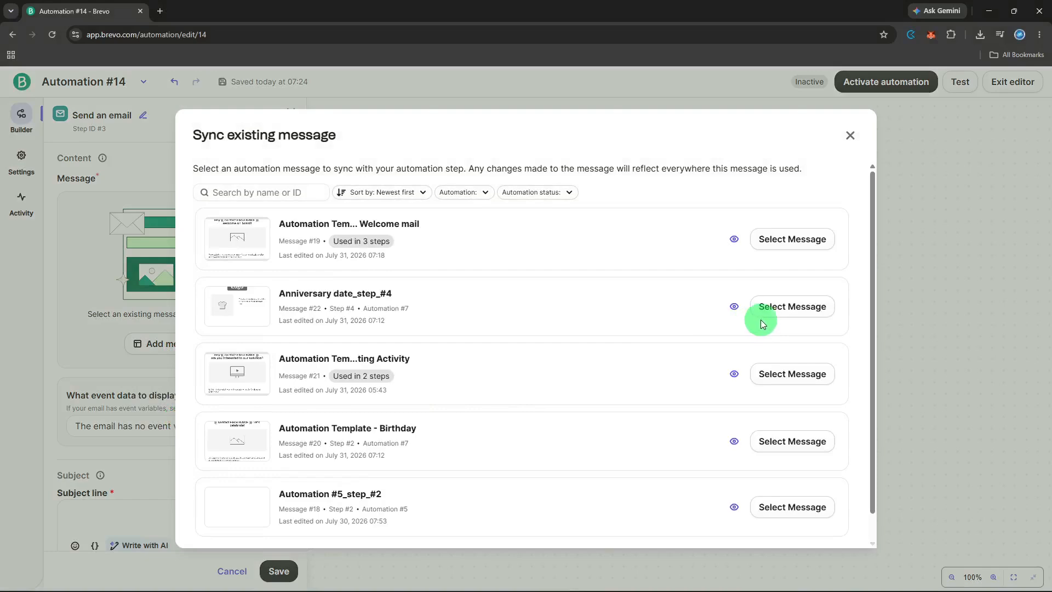
left_click(769, 375)
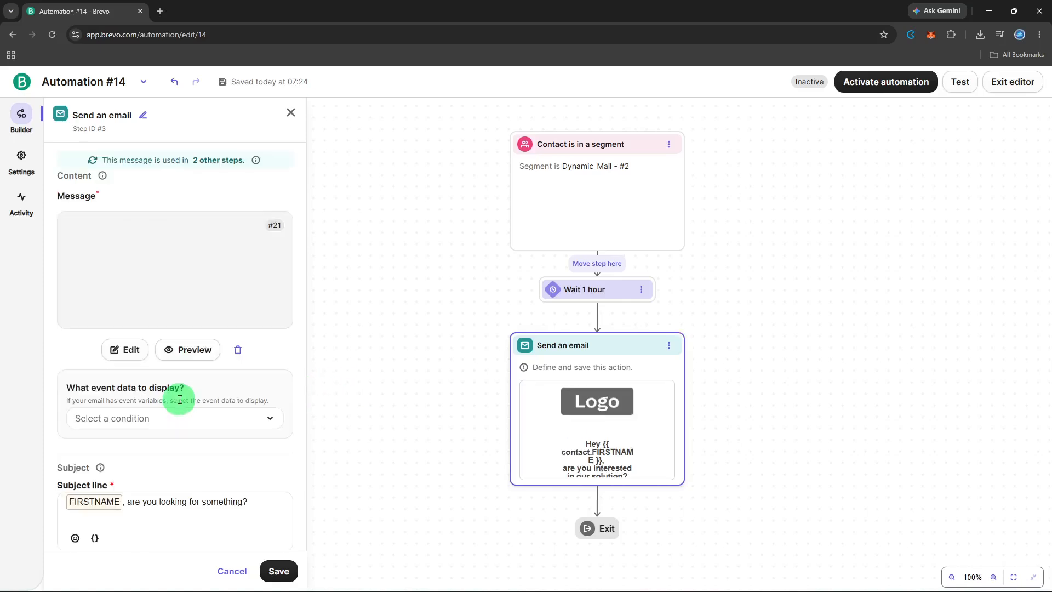
scroll(179, 400, "down", 3)
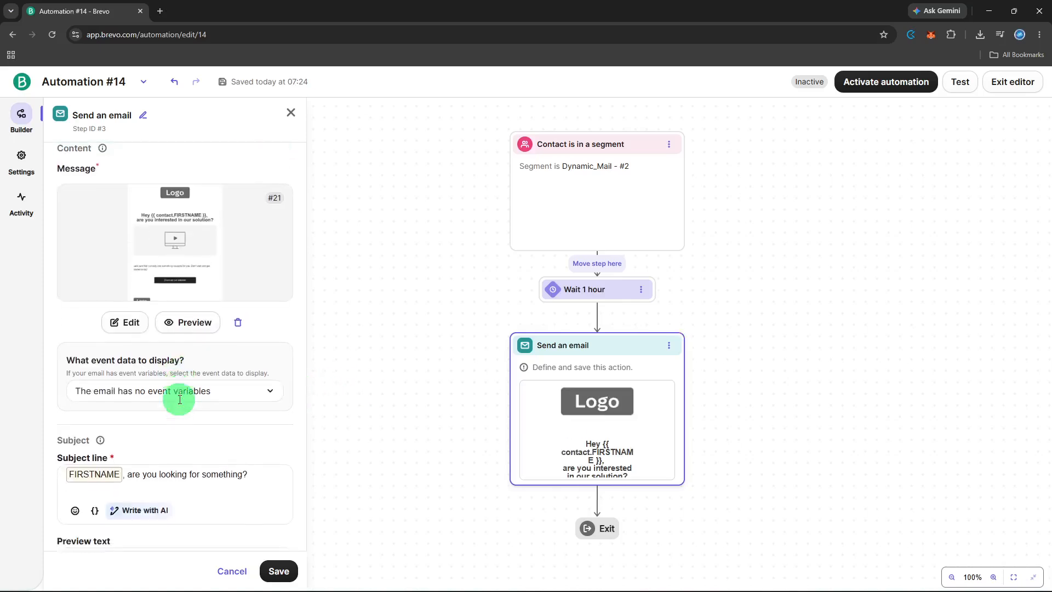
scroll(180, 399, "down", 3)
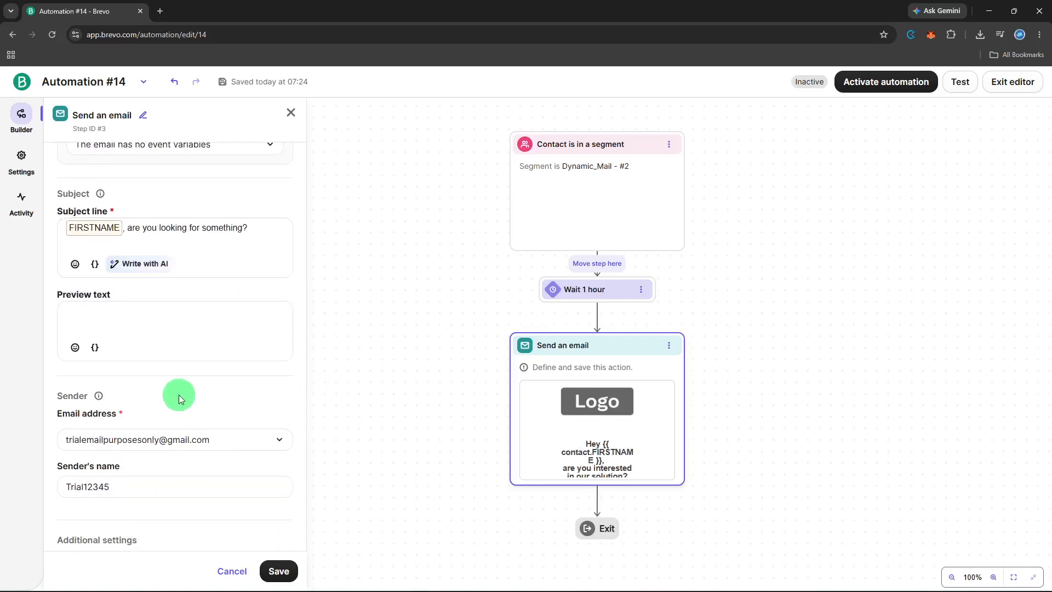
scroll(179, 395, "up", 1)
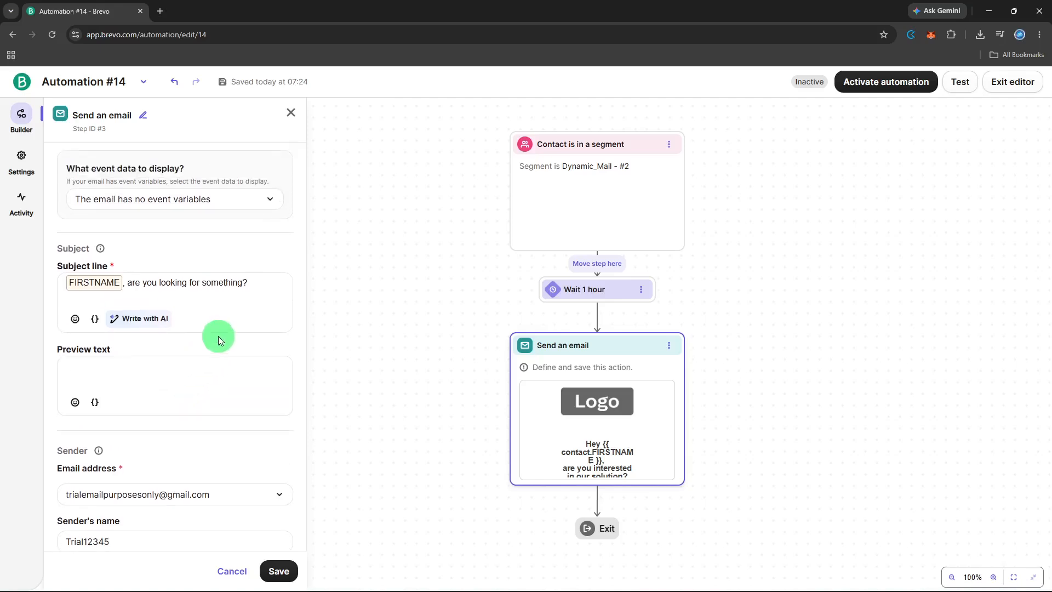
scroll(218, 336, "down", 3)
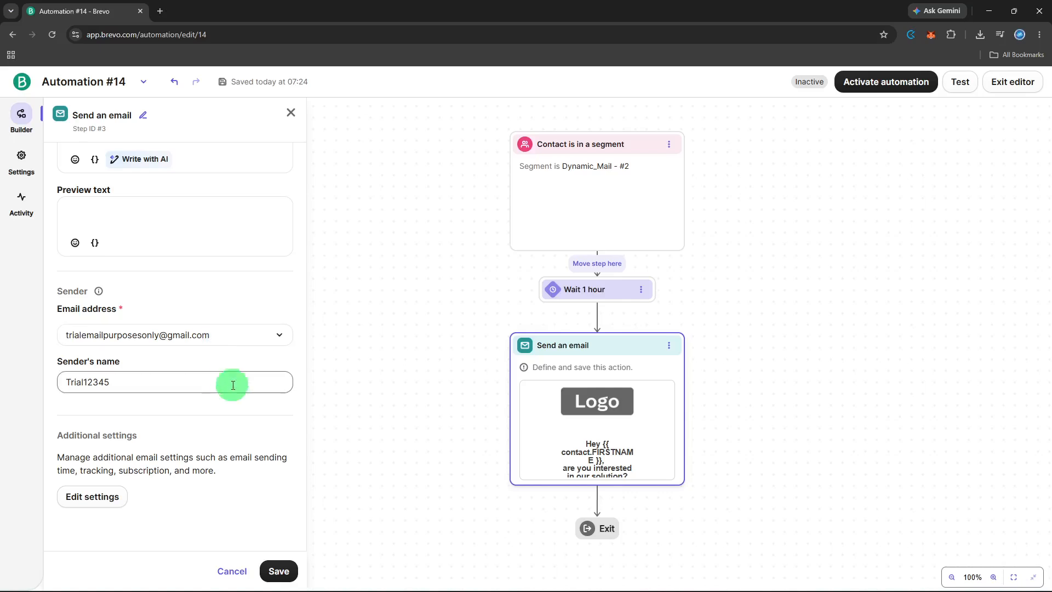
left_click(280, 572)
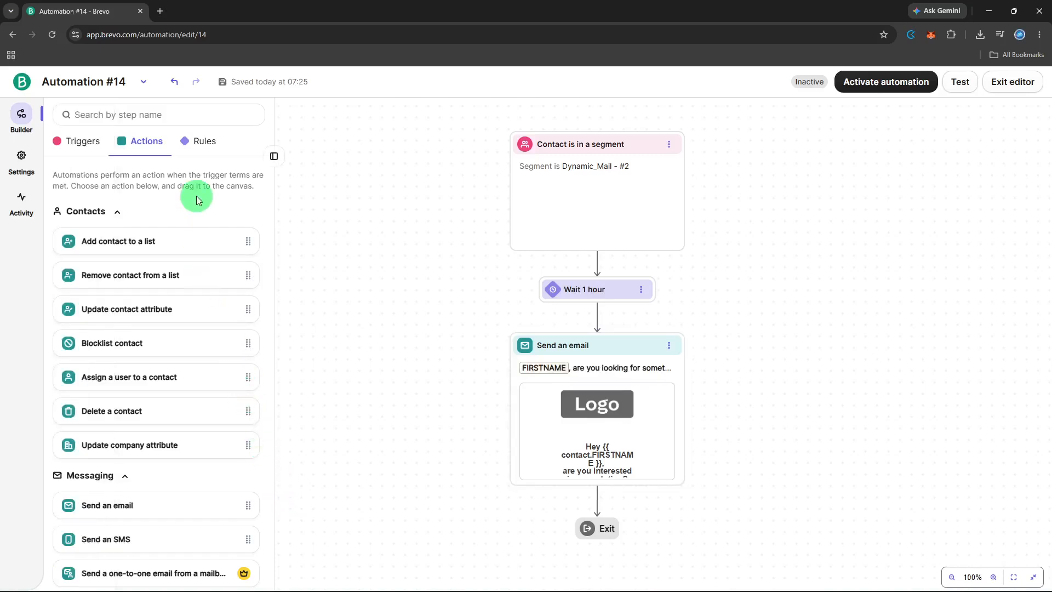
Place a Time delay after the first email, set it to 3 days, and save
left_click(200, 149)
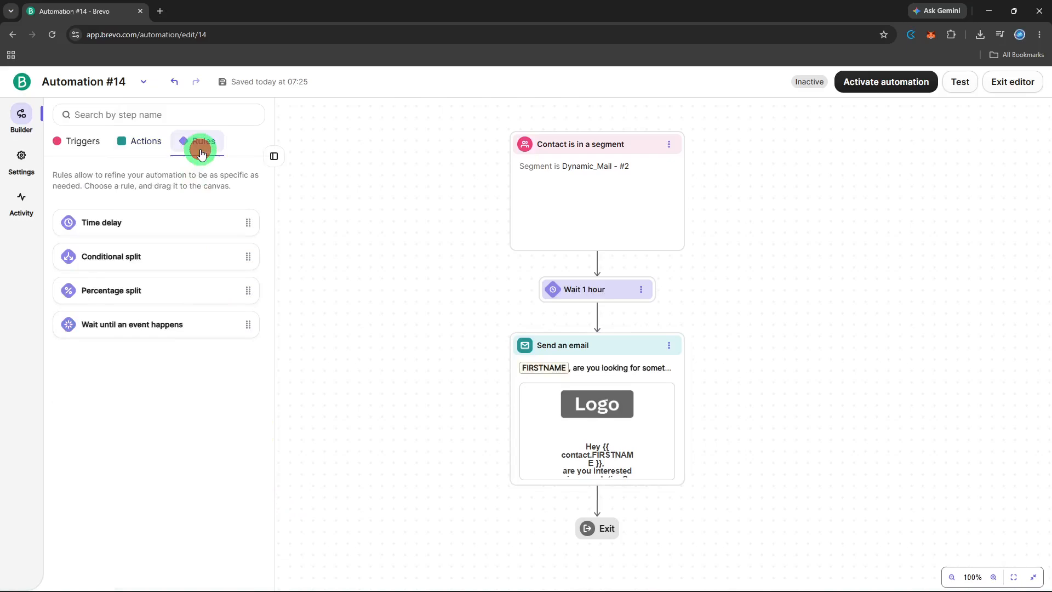
left_click_drag(166, 217, 660, 491)
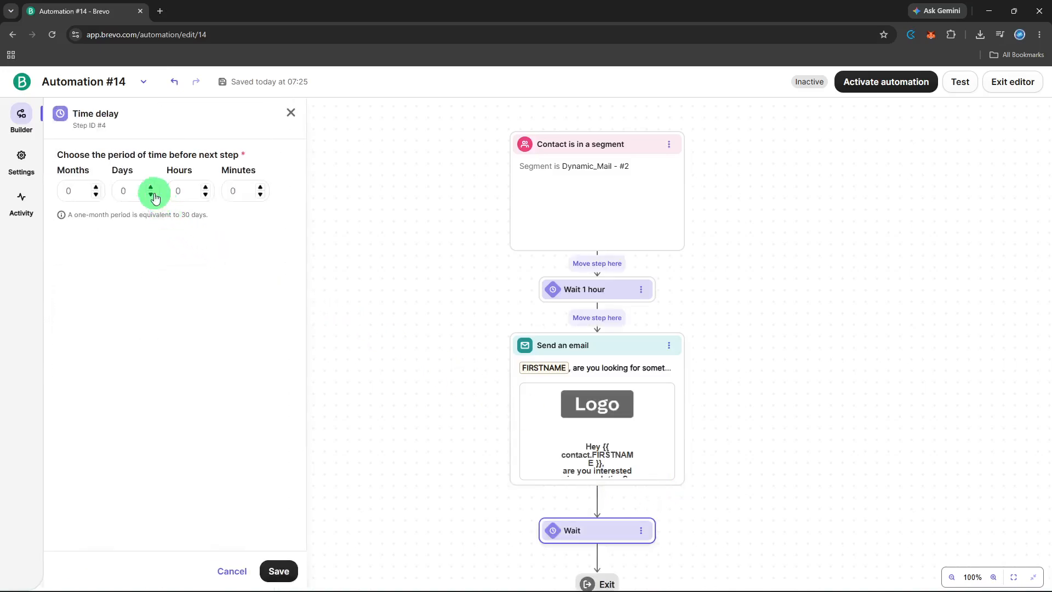
left_click(153, 194)
left_click(151, 189)
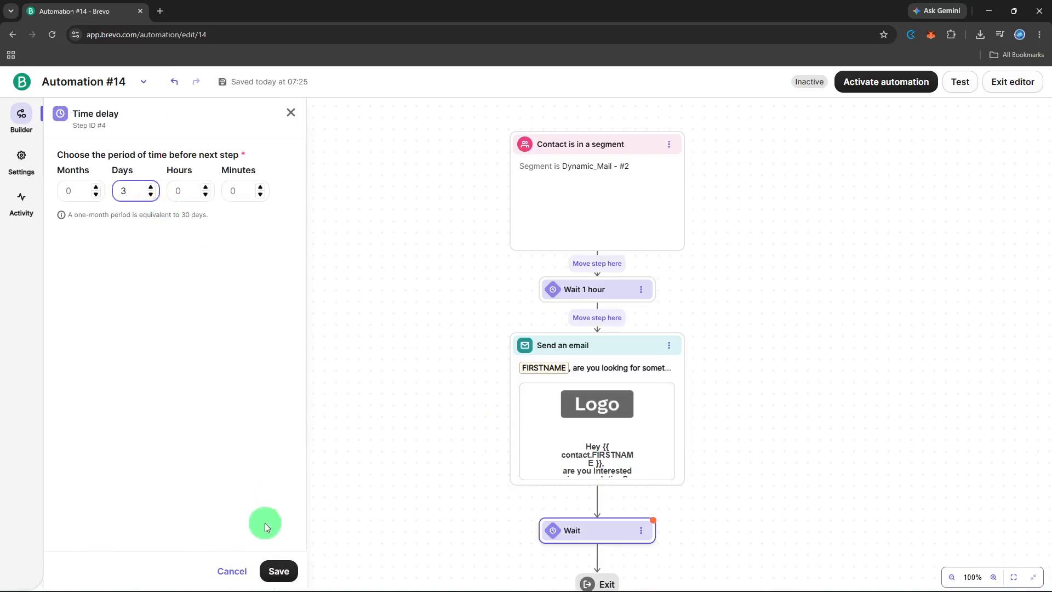
left_click(280, 572)
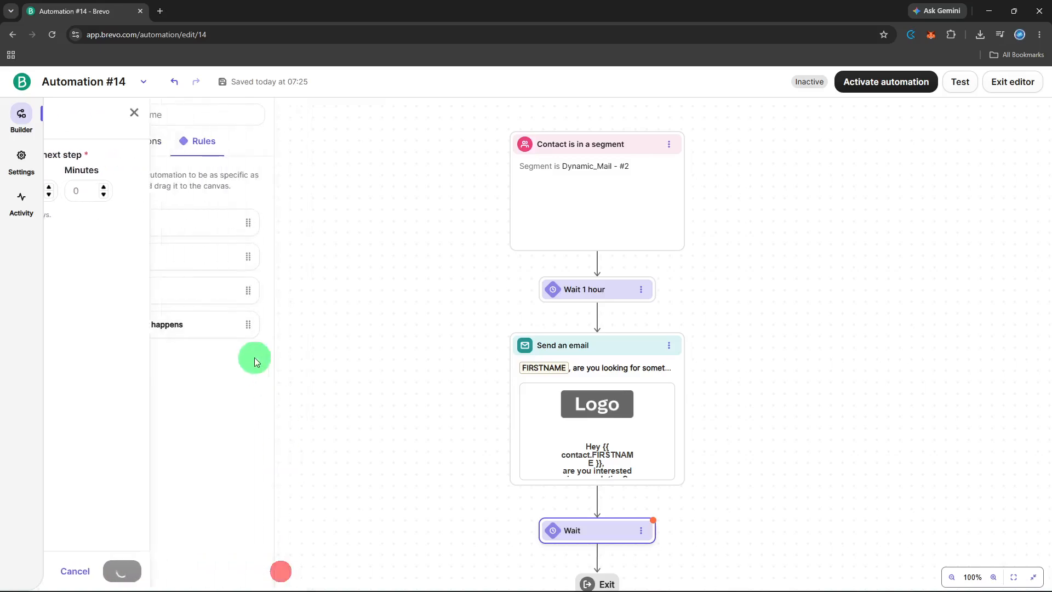
Add a Send an email step after the 3-day wait, synced with Anniversary date_step_#4, and save
left_click(137, 144)
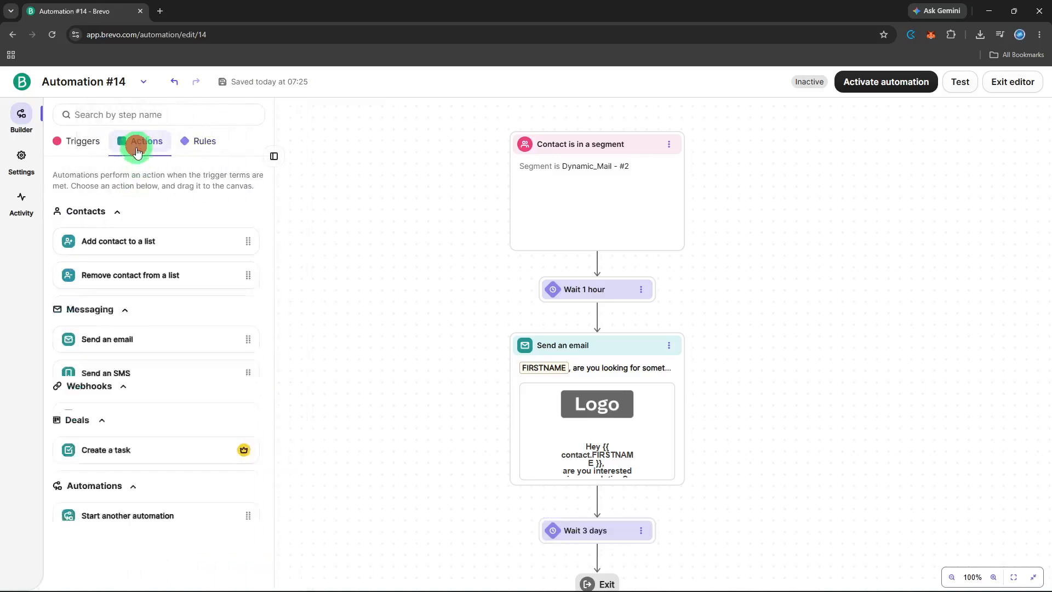
scroll(166, 433, "down", 2)
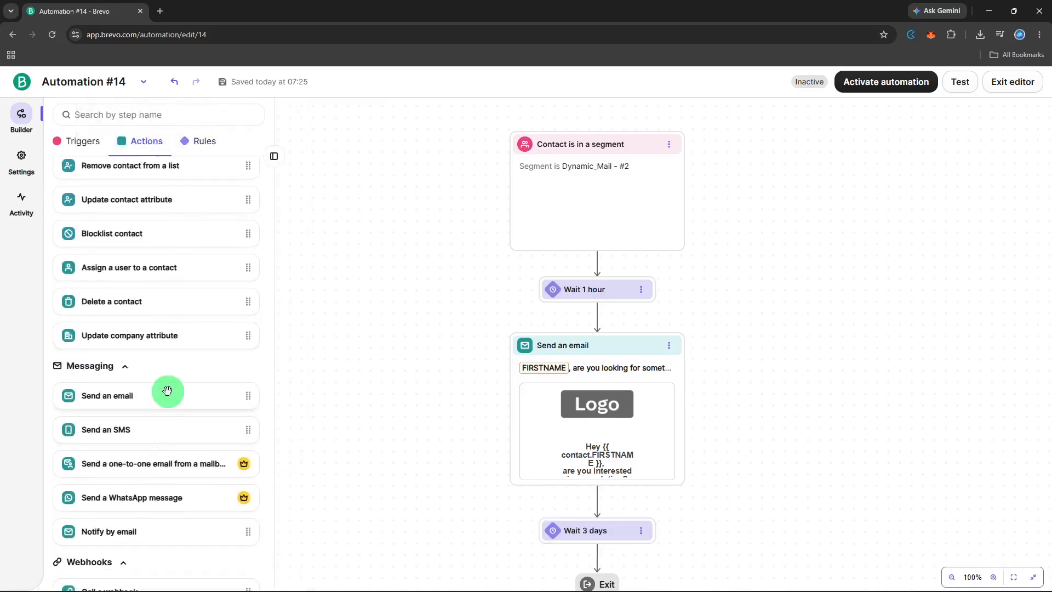
left_click_drag(167, 393, 607, 554)
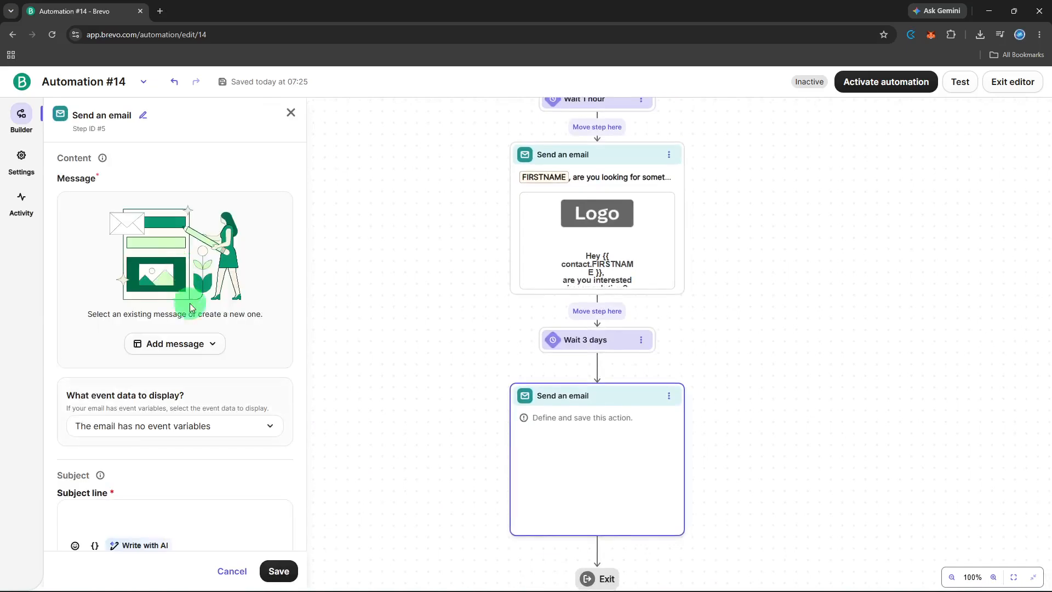
left_click(189, 343)
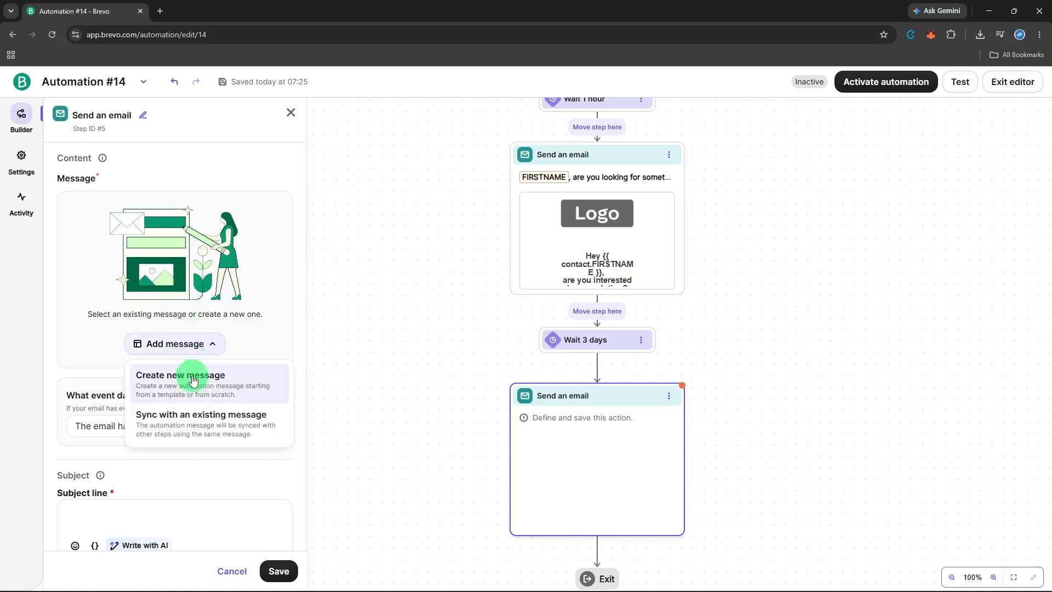
left_click(194, 423)
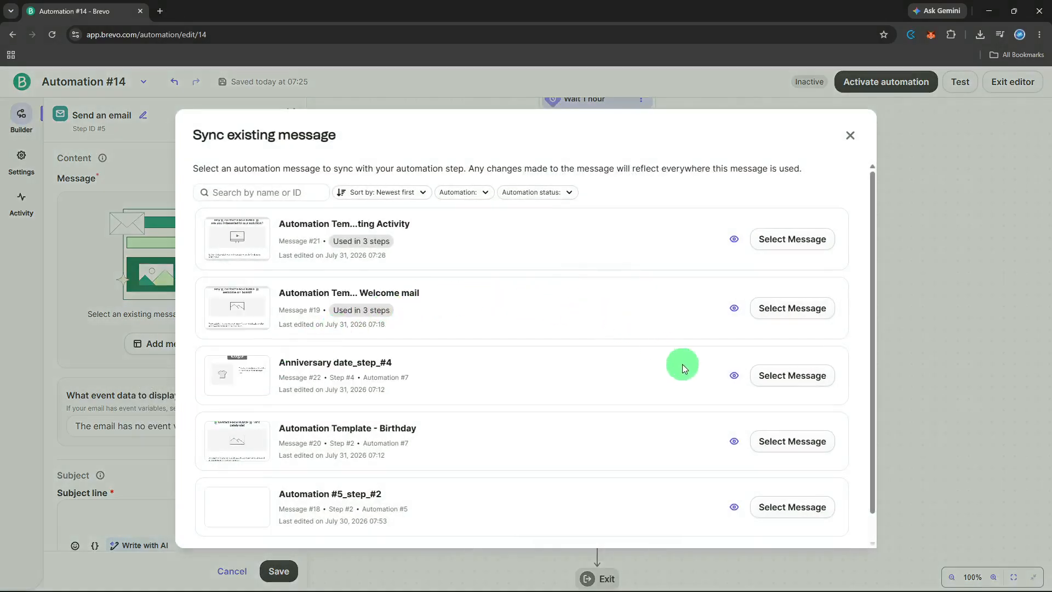
left_click(772, 382)
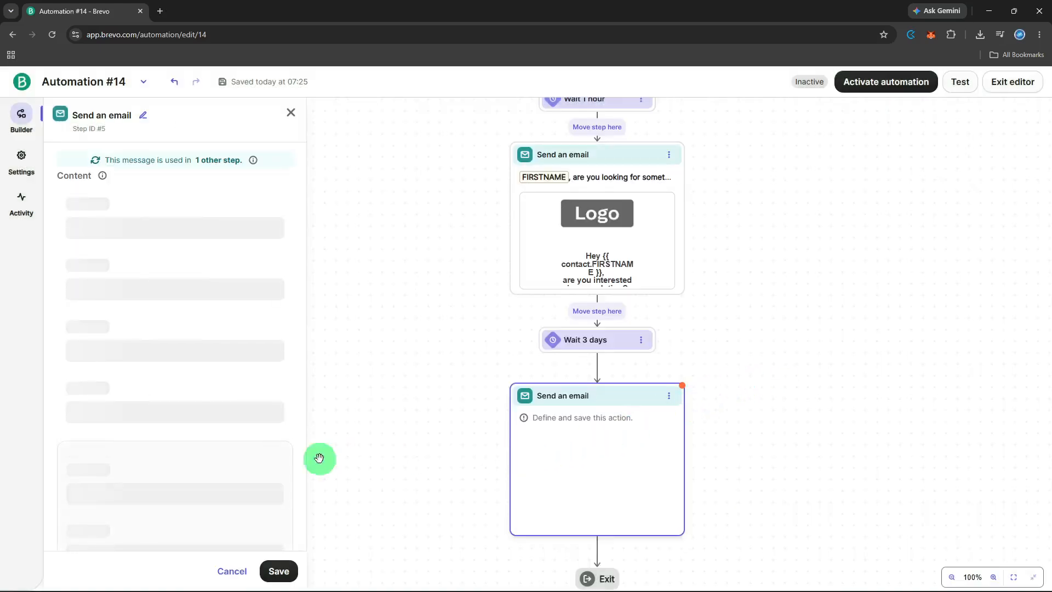
left_click(277, 565)
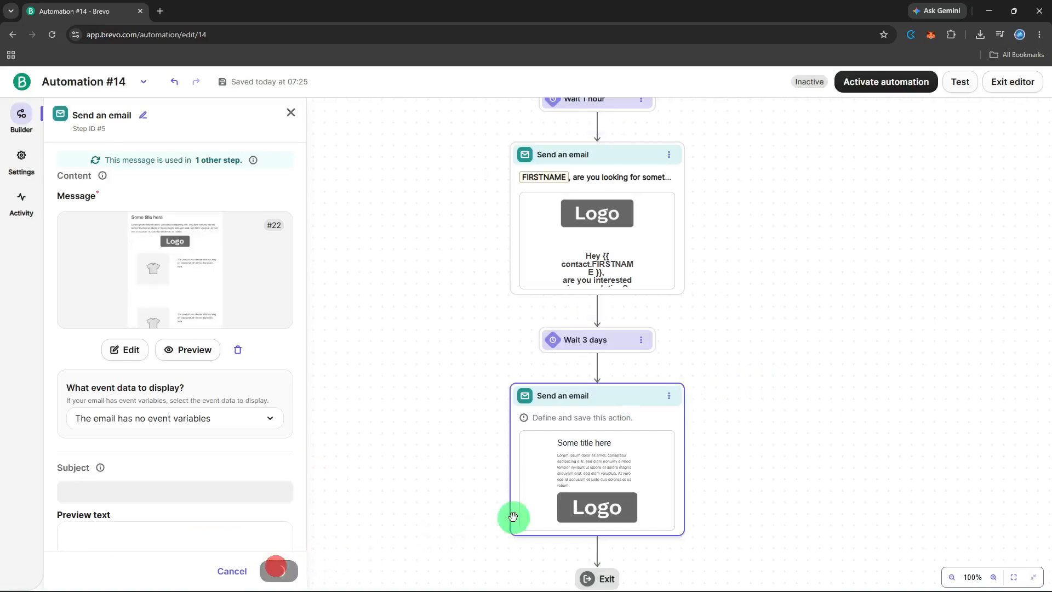
Test the messages on a searched-for contact, confirm both emails are processed, and close the results
left_click(964, 89)
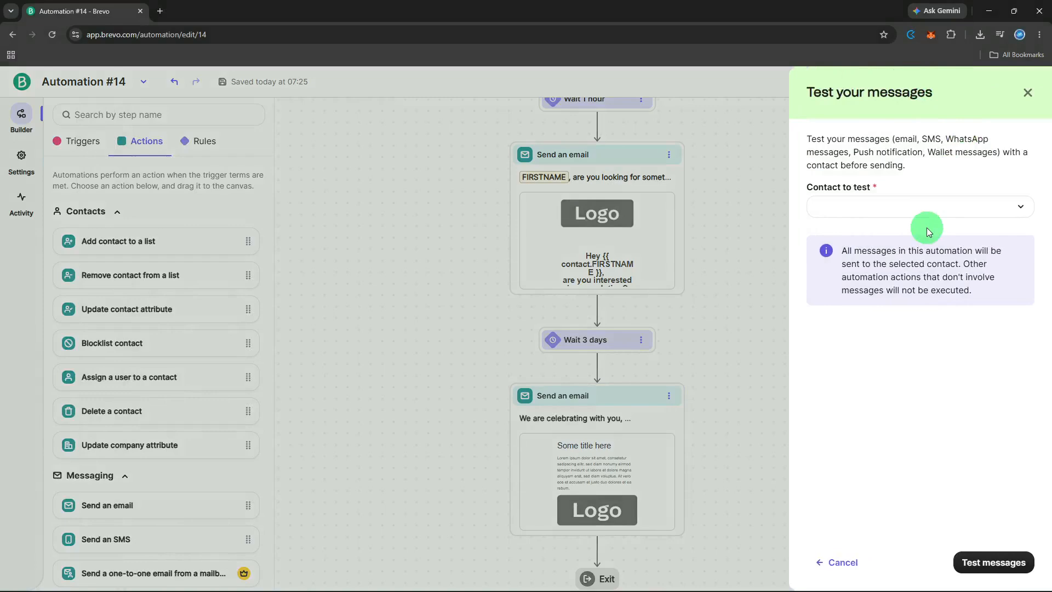
left_click(935, 211)
type("s")
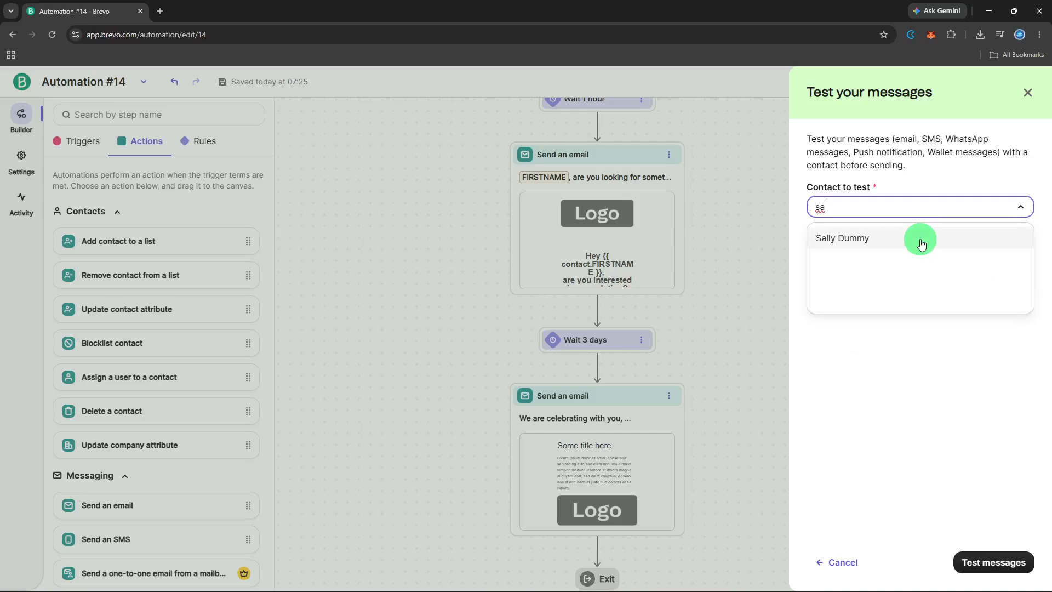
type("a")
left_click(922, 240)
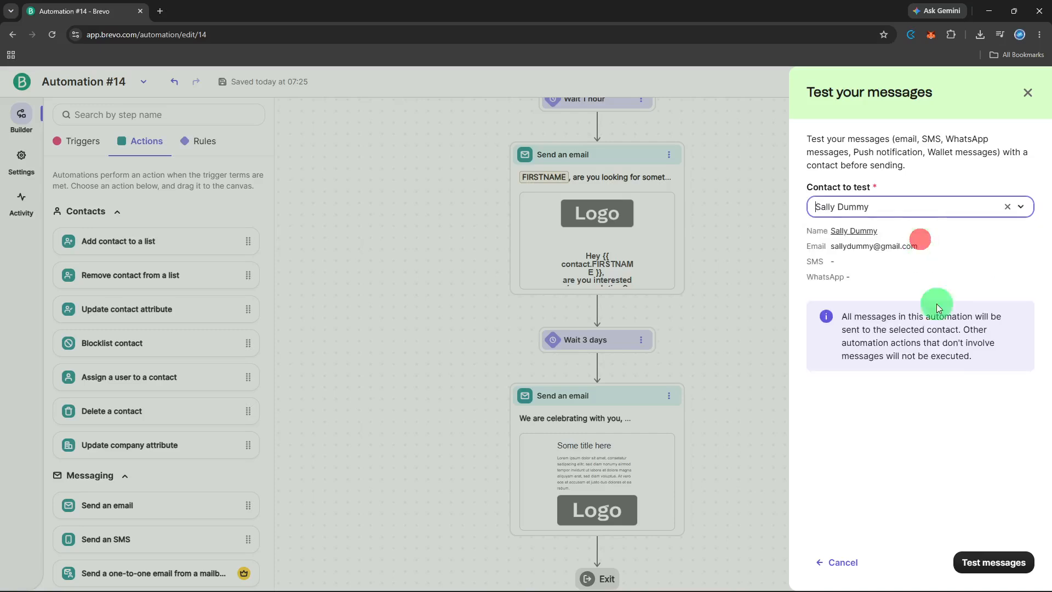
left_click(990, 570)
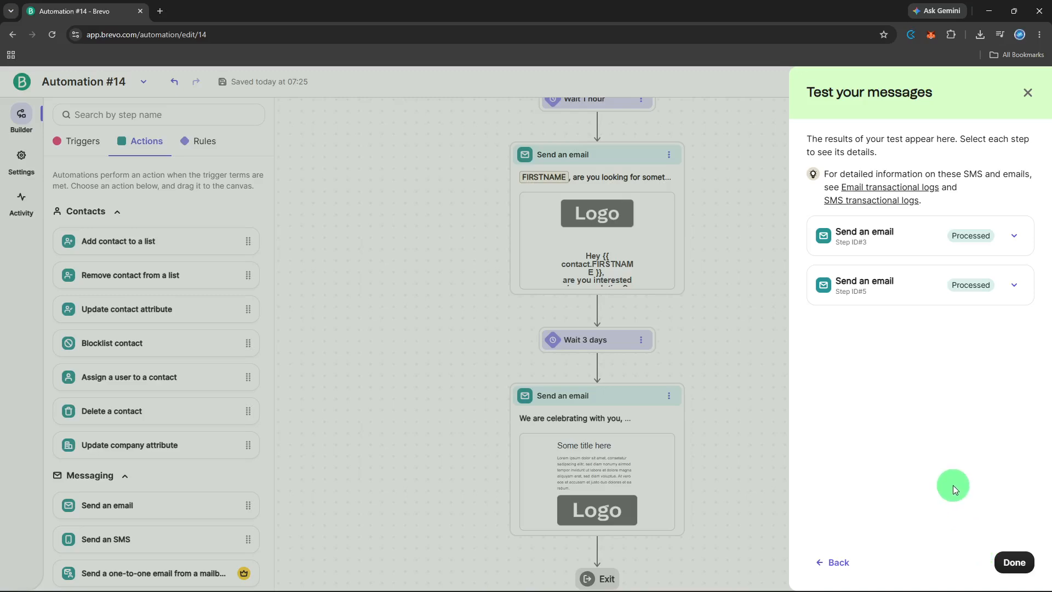
left_click(1009, 555)
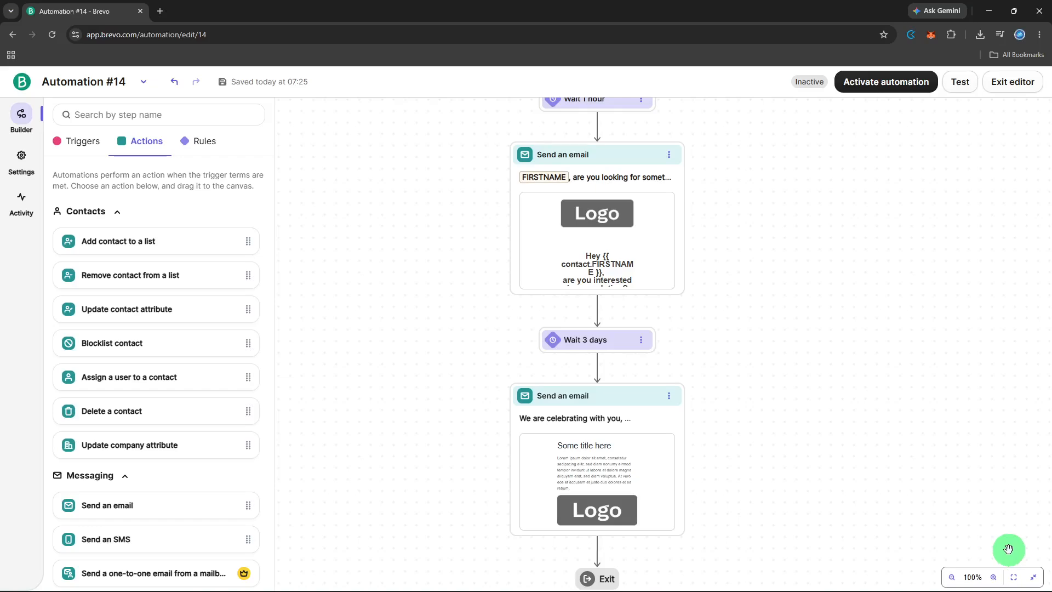
Activate Automation #14, confirming with contact re-entry left off
left_click(878, 83)
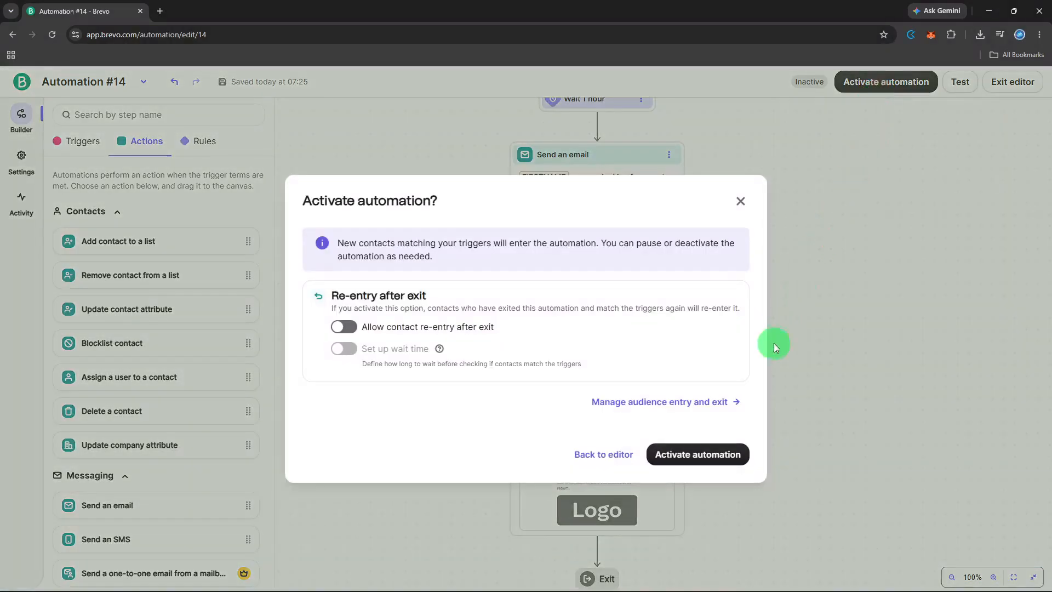
left_click(713, 452)
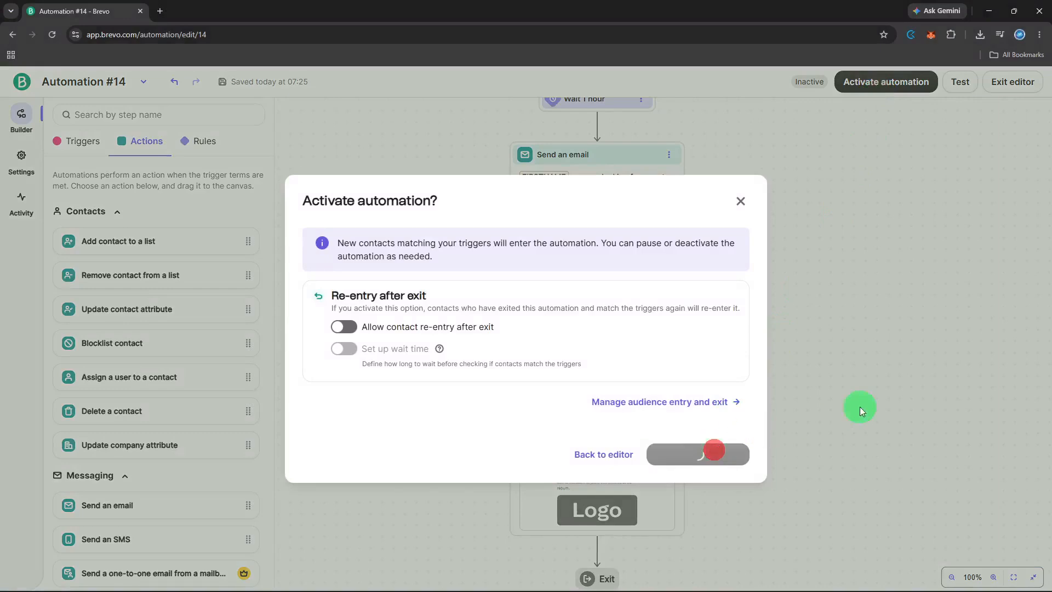